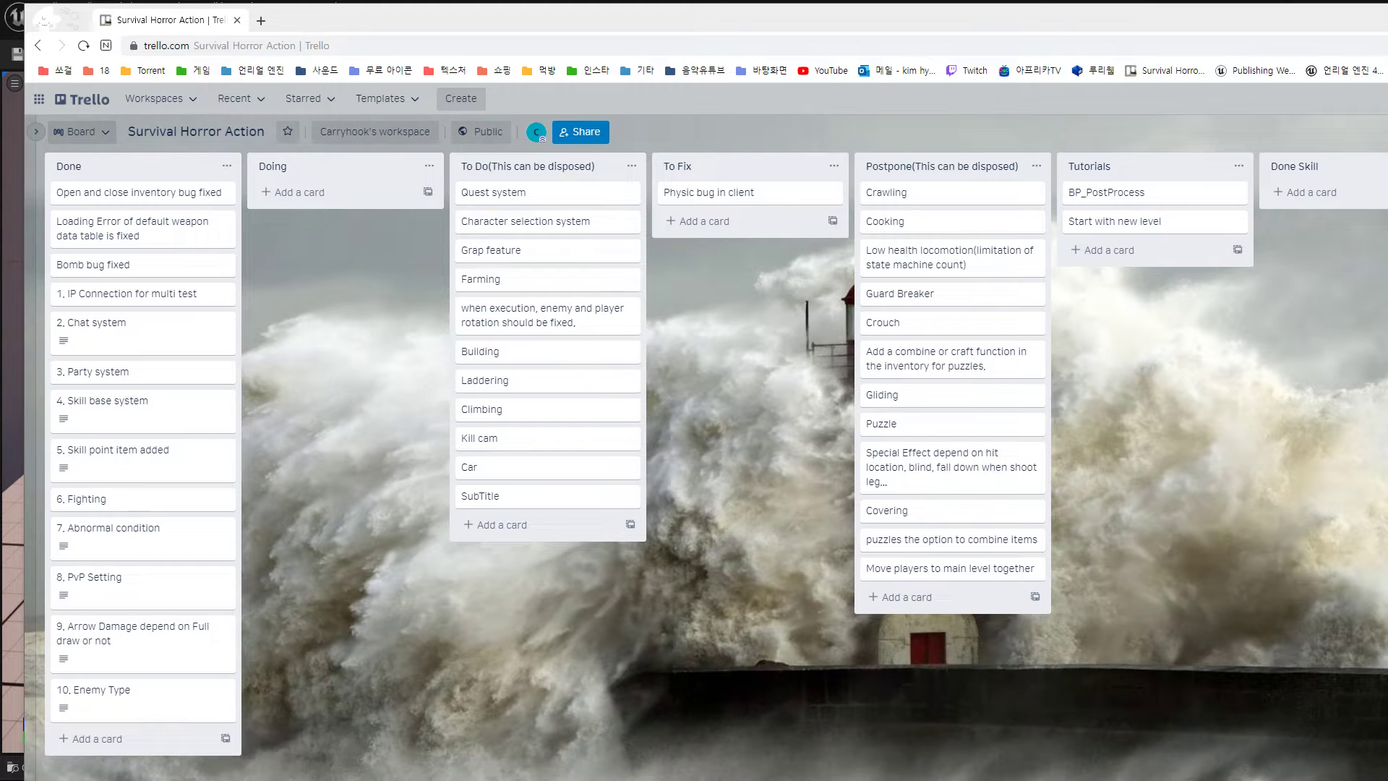
- Switch to Unreal Editor and launch the multiplayer preview of the level in New Editor Window (PIE) mode
key("alt+Tab")
right_click_drag(670, 282, 780, 217)
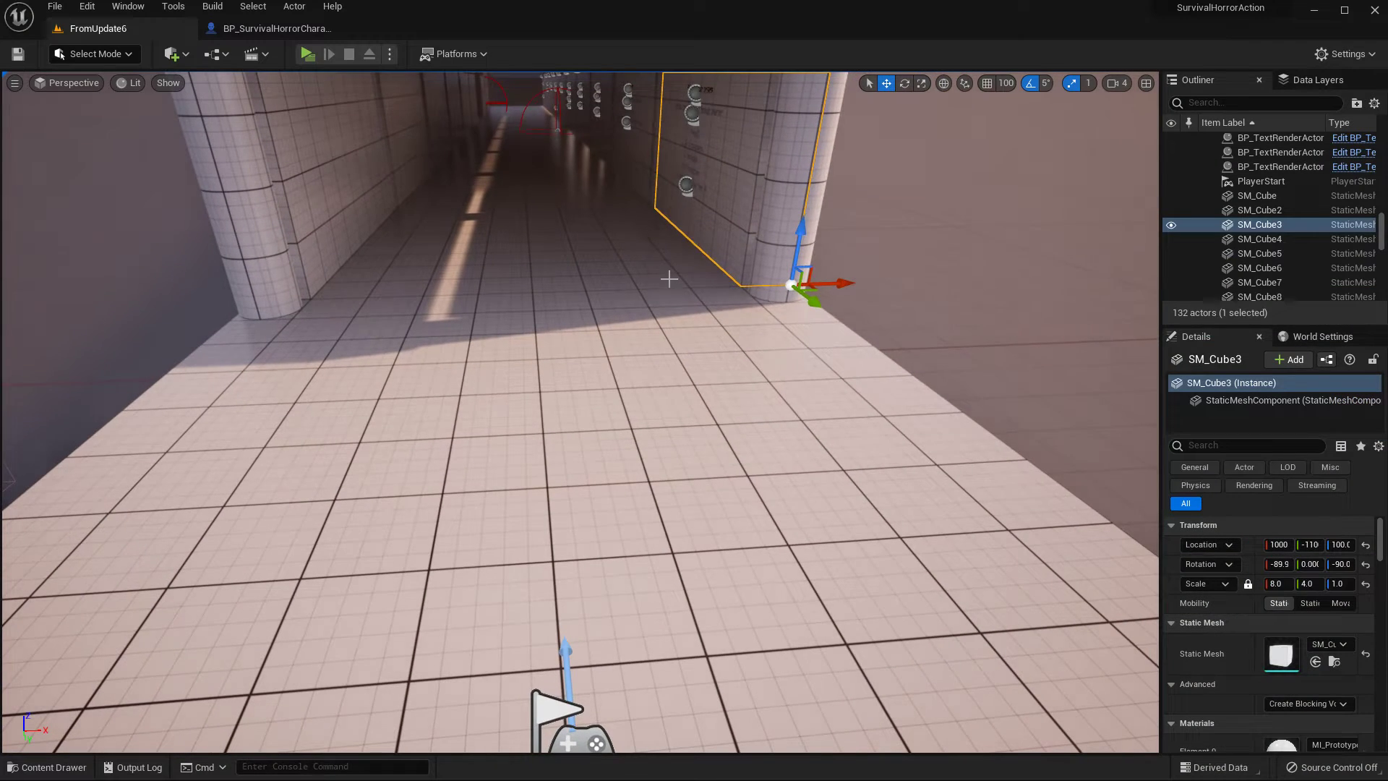
mouse_move(669, 279)
right_mouse_down()
mouse_move(607, 321)
mouse_move(603, 376)
mouse_move(600, 311)
mouse_move(578, 307)
mouse_move(615, 321)
mouse_move(669, 280)
mouse_move(680, 287)
right_mouse_up()
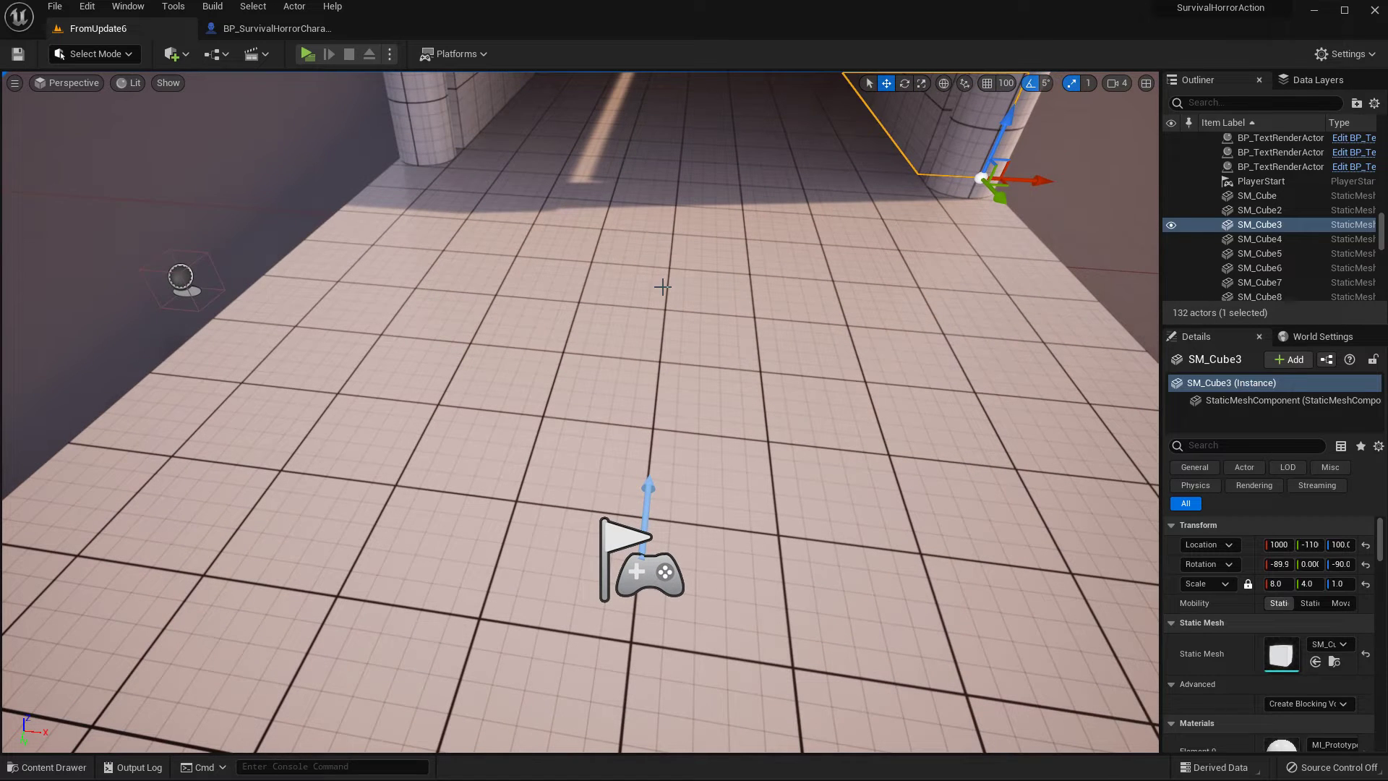
left_click(390, 55)
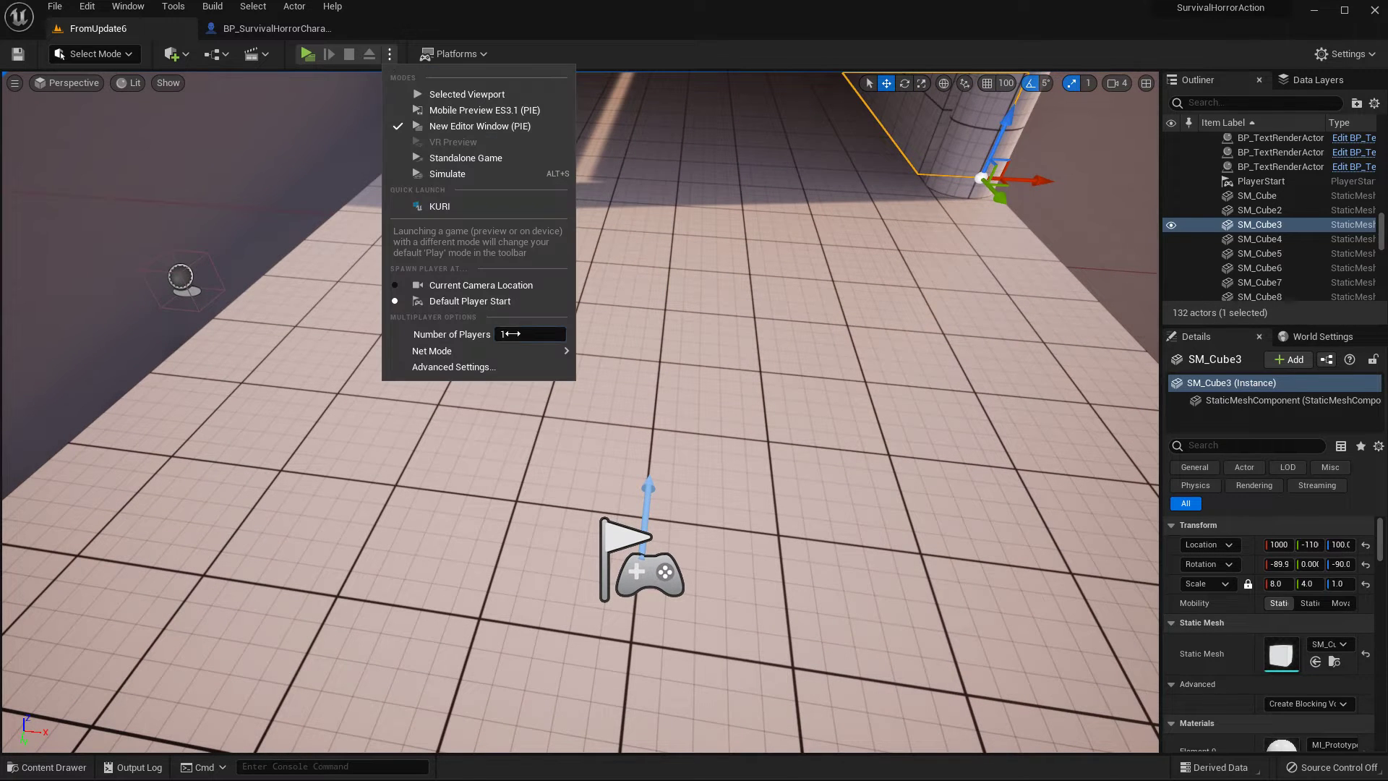
left_click(470, 125)
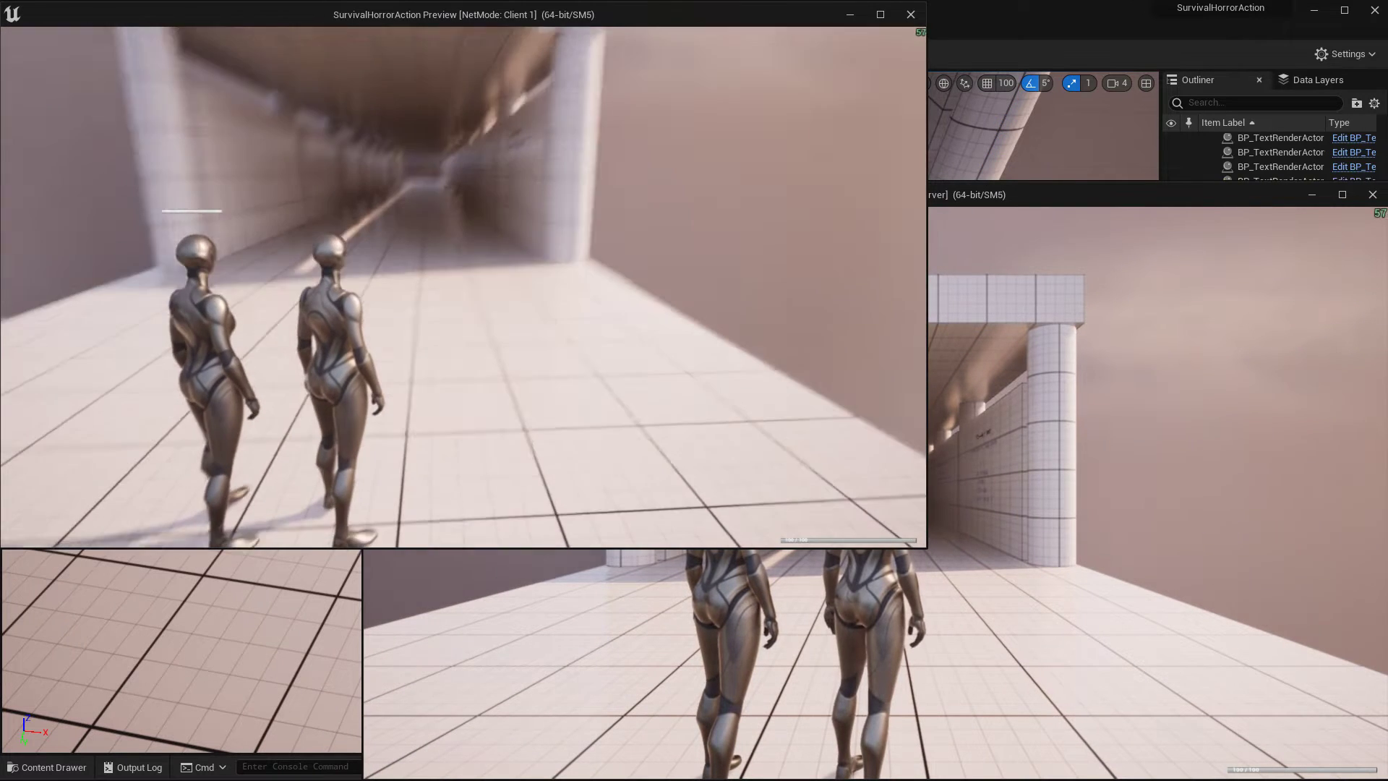
- Send the message "hello" to the ALL chat from the client preview window
key("Return")
type("hello")
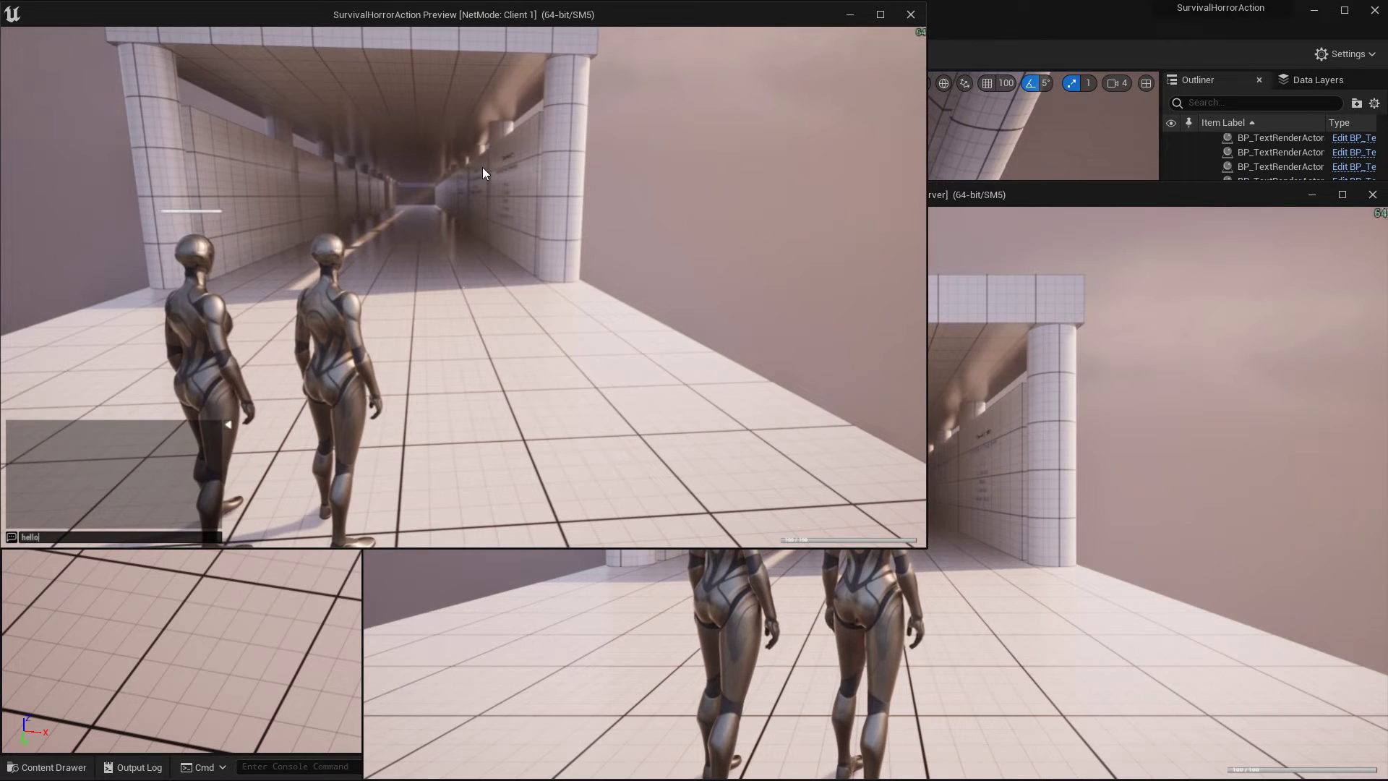
key("Return")
- Invite the sender of the "hello" message to a party from the server window and accept the invitation in the client window
left_click(1107, 340)
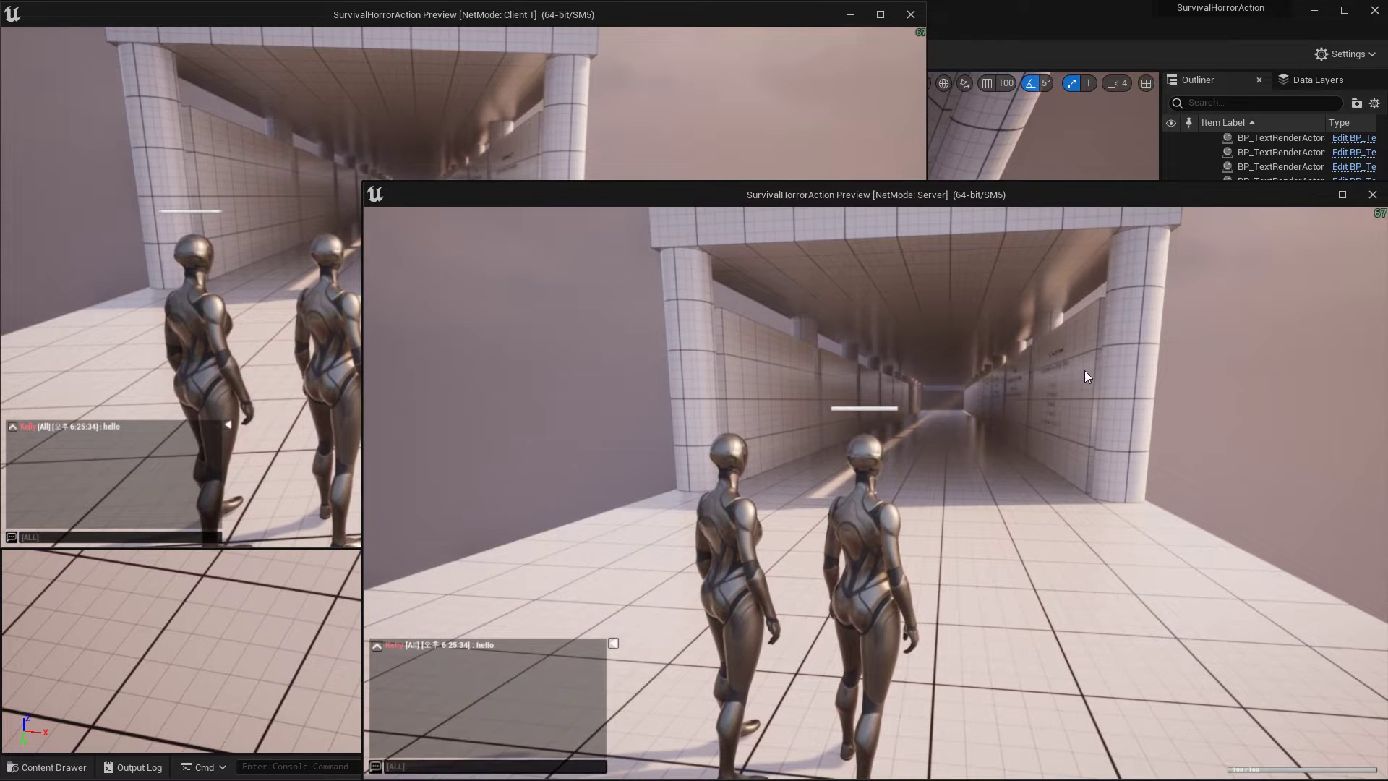
right_click(378, 649)
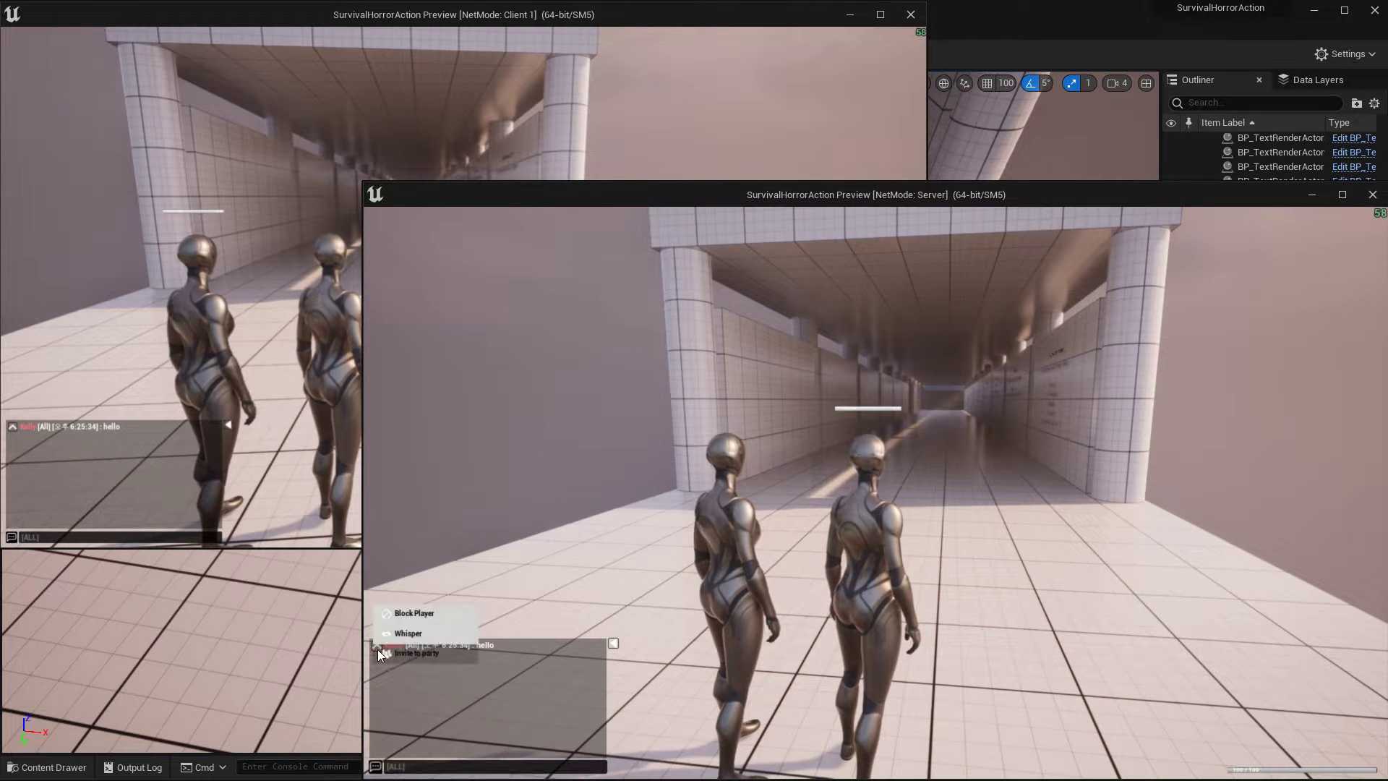
left_click(414, 655)
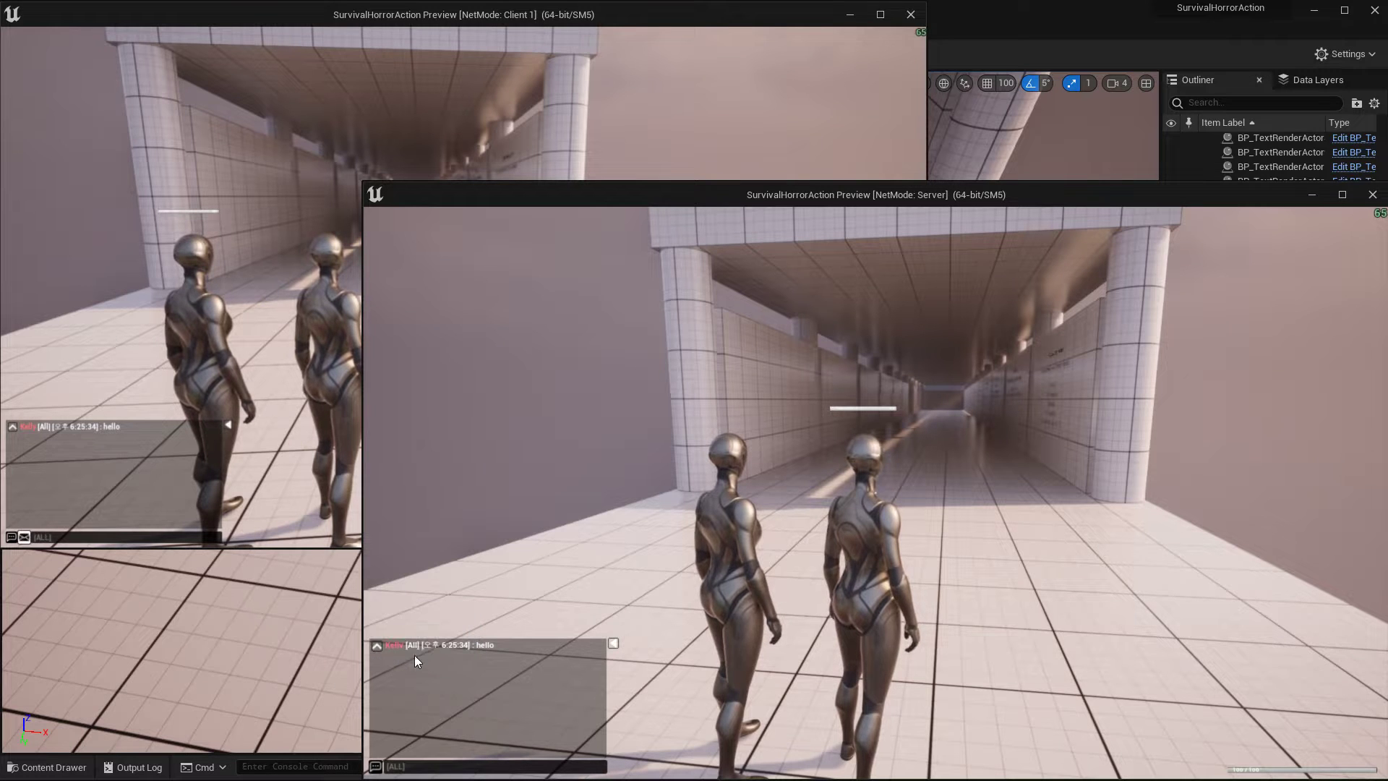
left_click(253, 343)
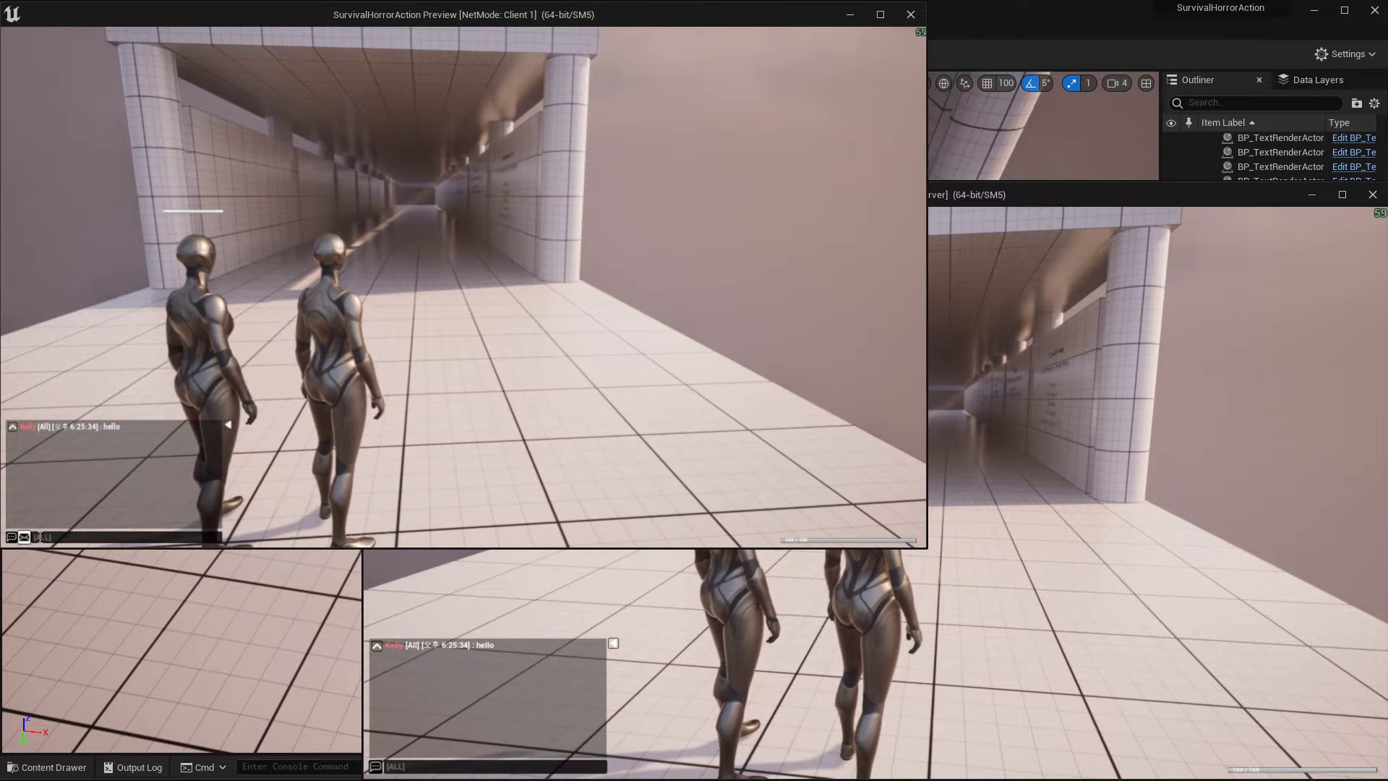
left_click(25, 537)
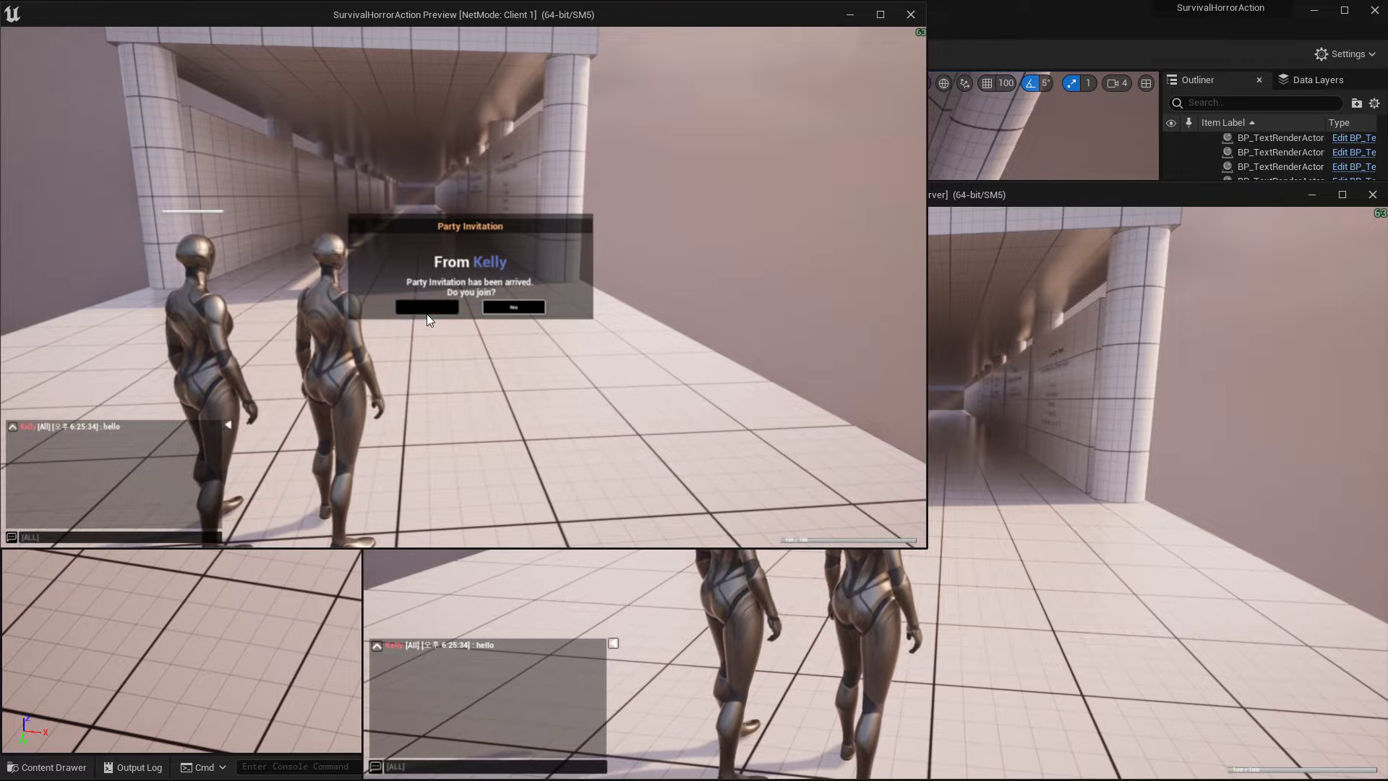
left_click(426, 307)
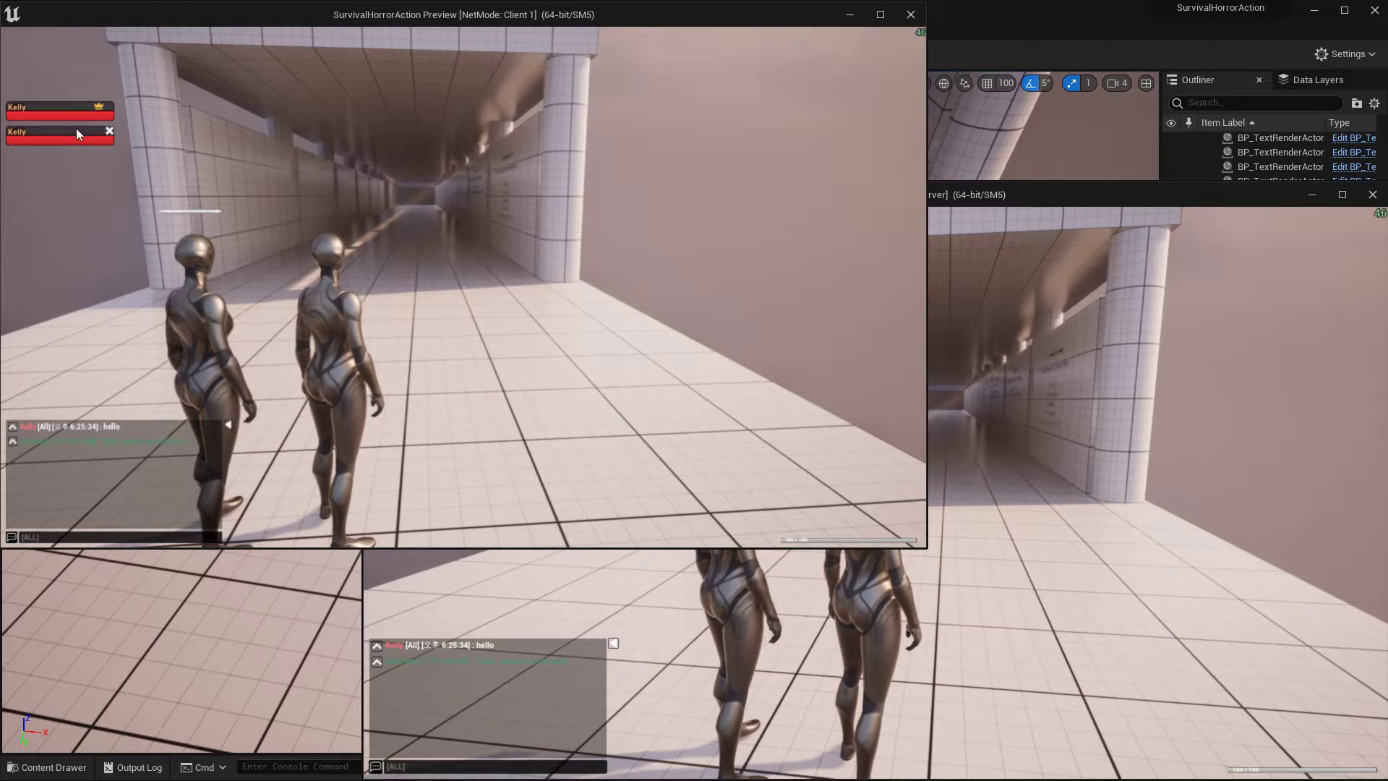
- Compare the party lists in the server and client windows, and disband the party as leader from the server window
key("alt+Tab")
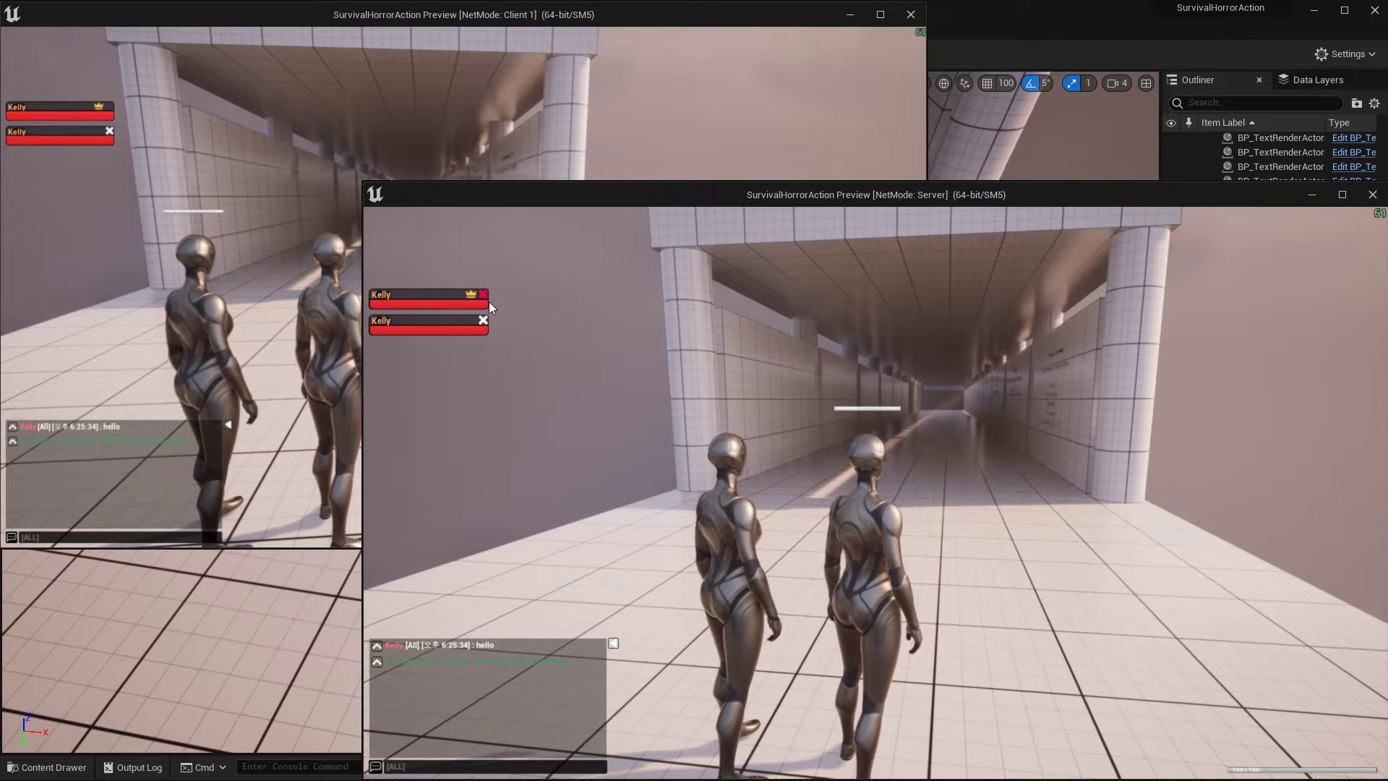
left_click(213, 191)
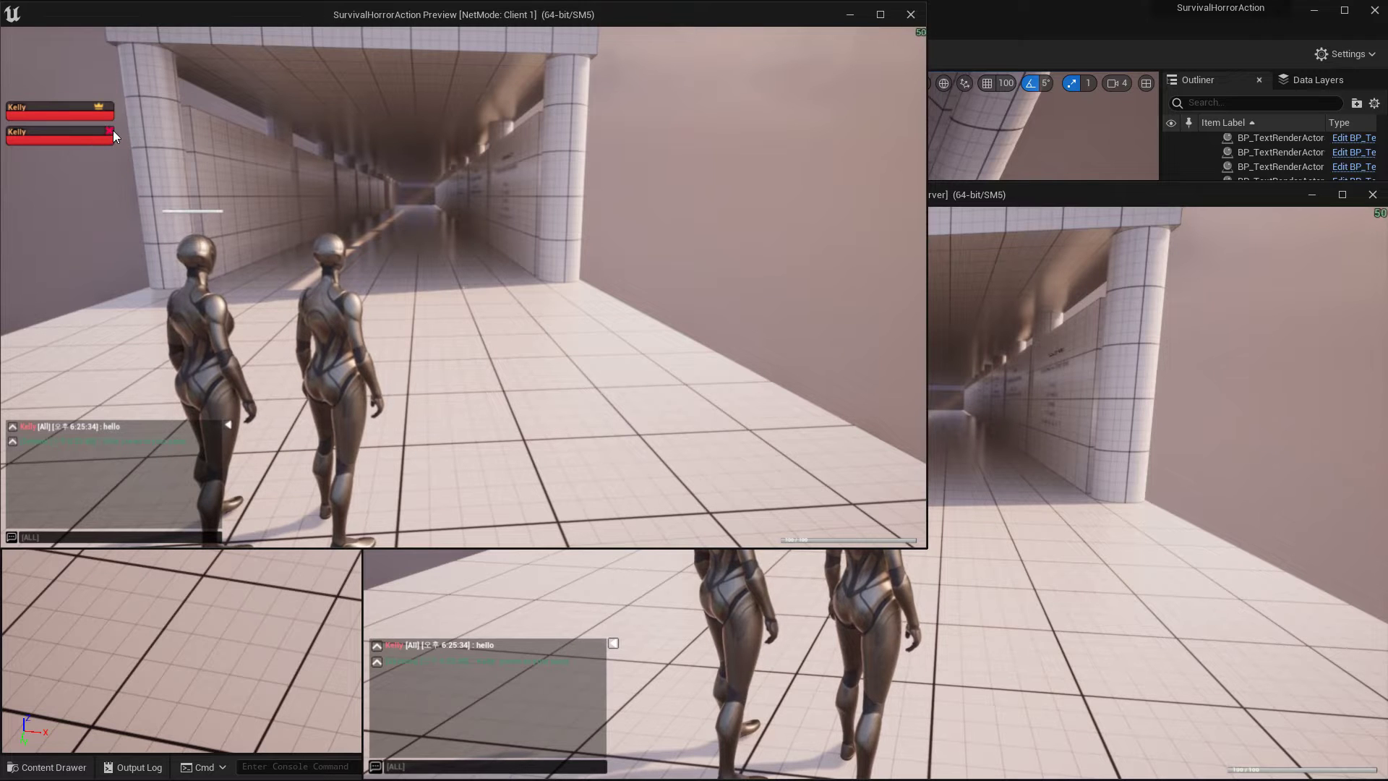
left_click(984, 330)
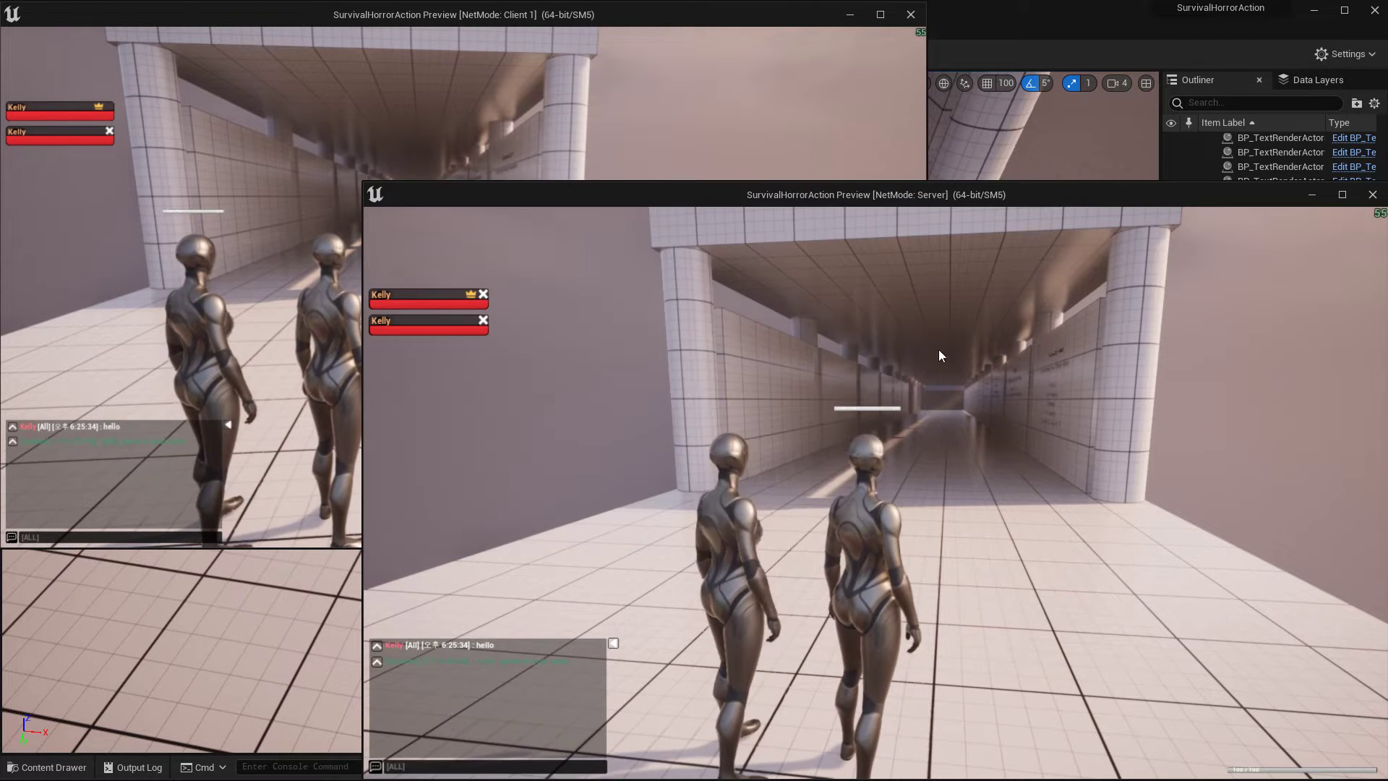
left_click(482, 294)
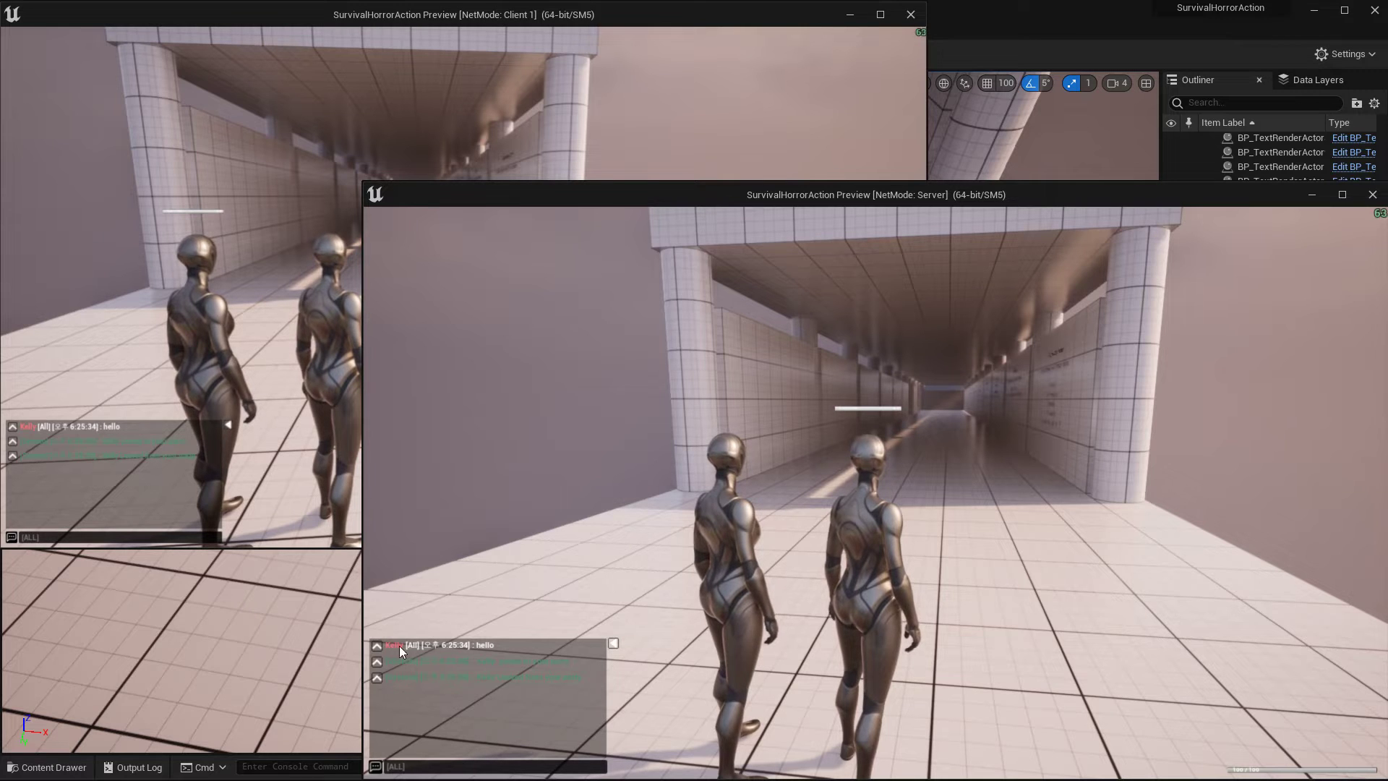
- Form the party again by inviting and accepting in the client window, and kick the second member from the server window
left_click(380, 645)
left_click(422, 642)
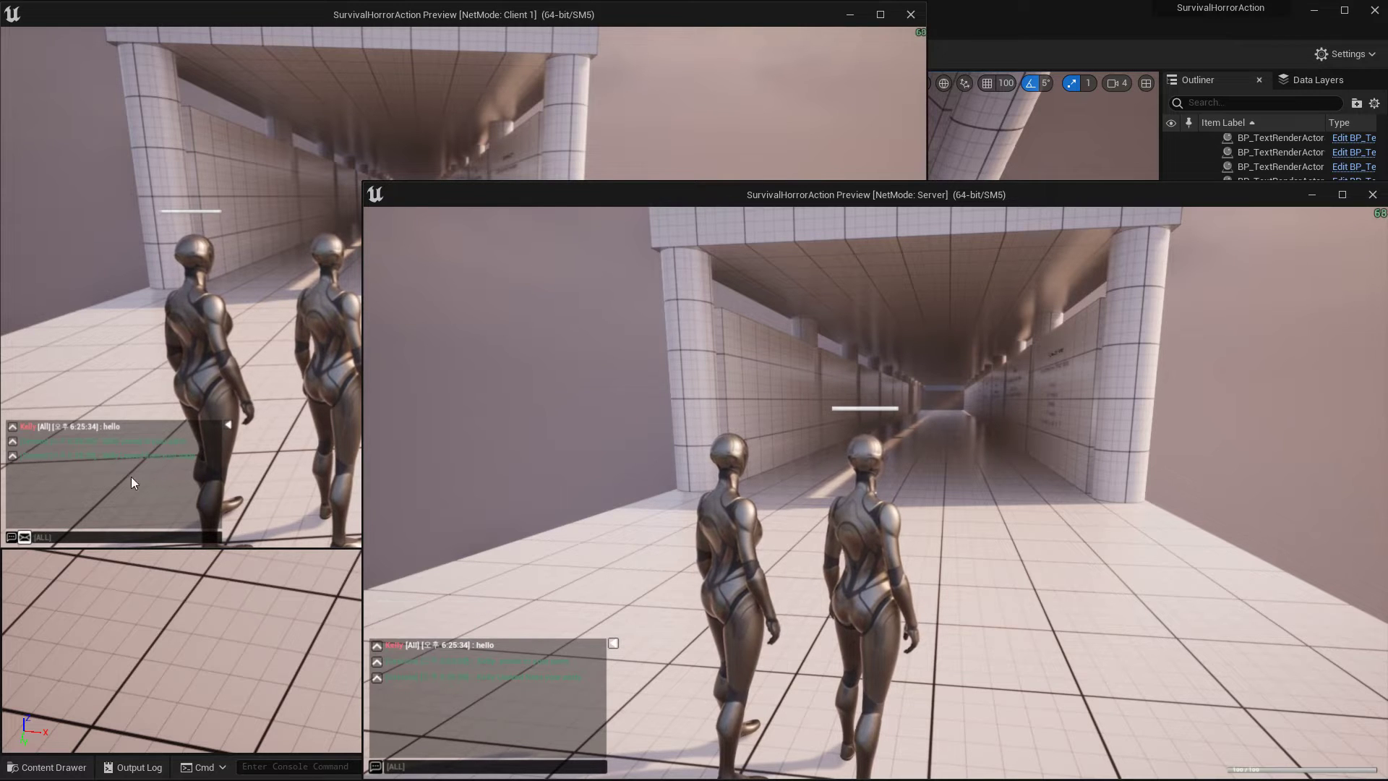
left_click(24, 537)
left_click(431, 307)
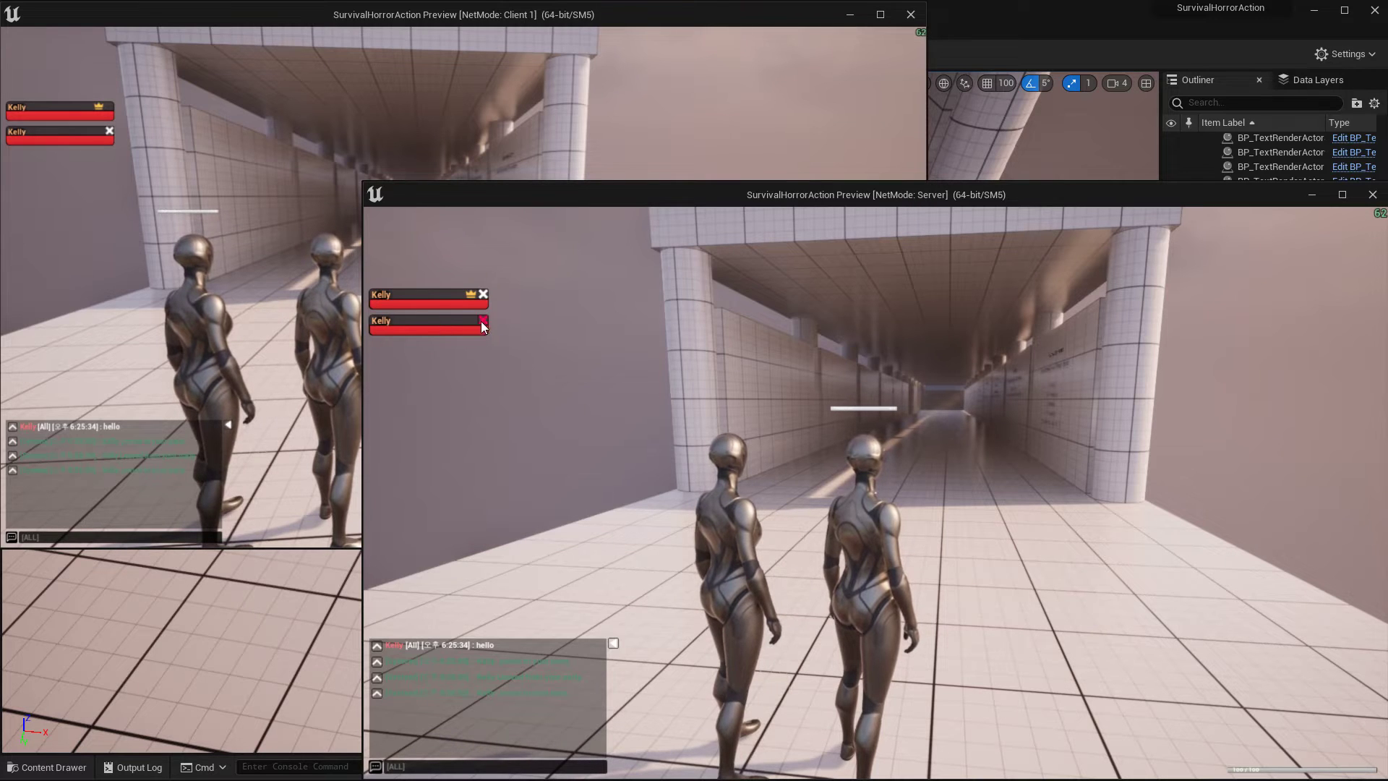
left_click(482, 321)
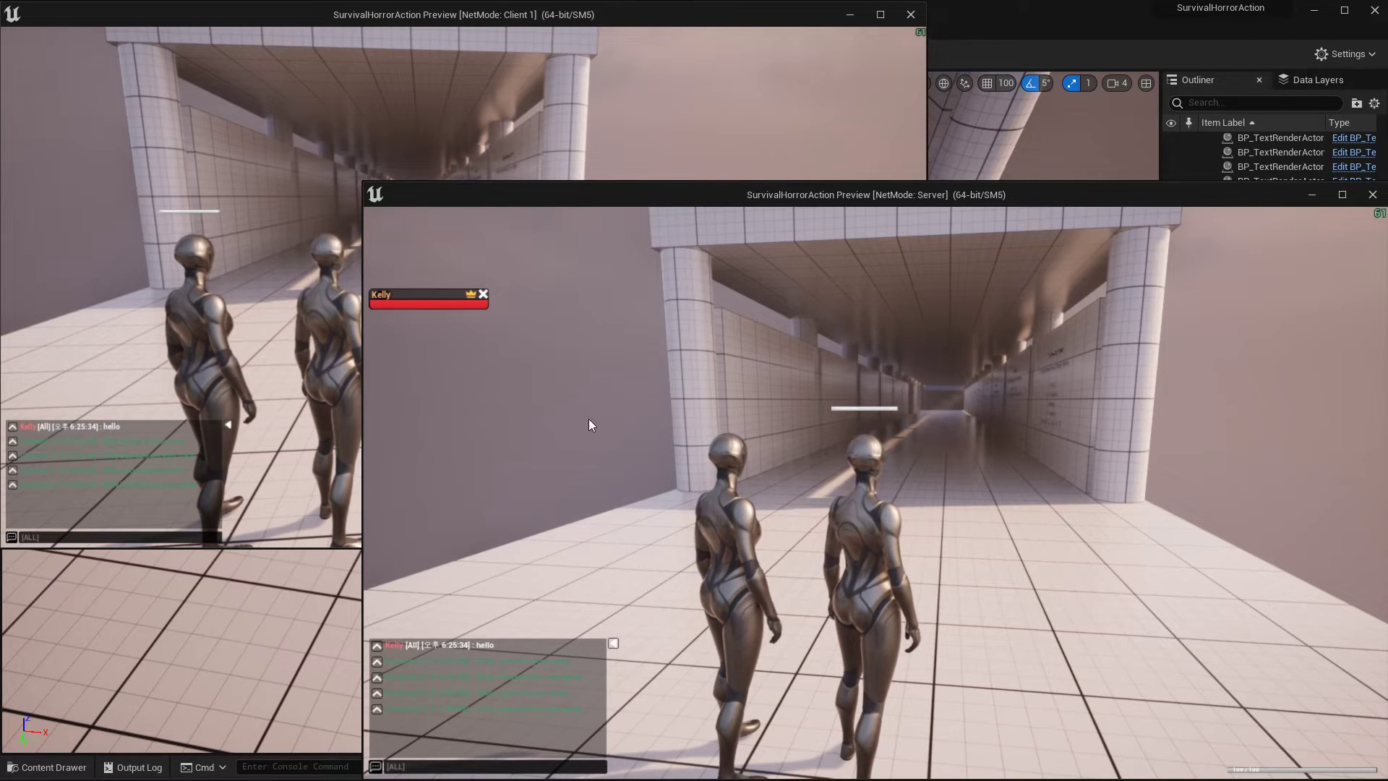
- Invite the kicked player again, accept in the client window, and leave the party as that member
right_click(380, 647)
left_click(418, 654)
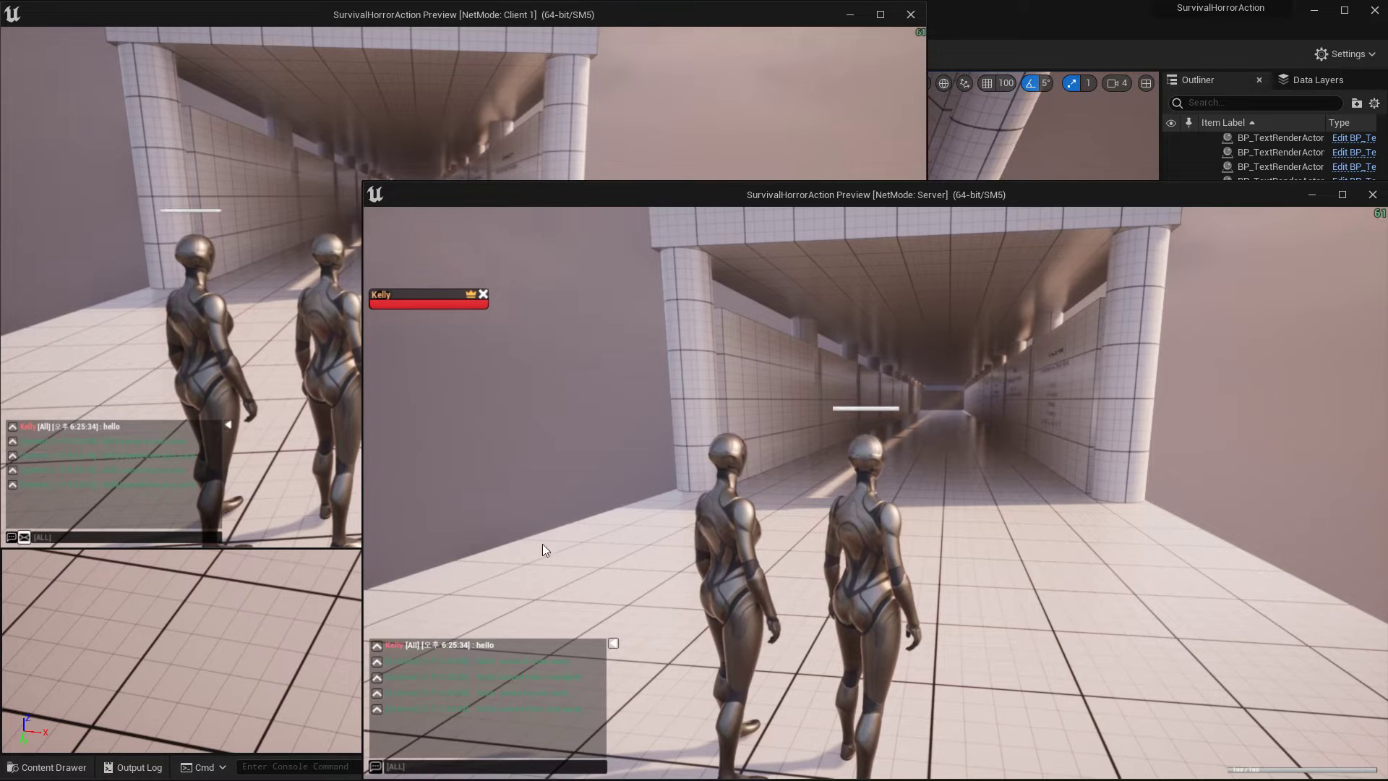
left_click(171, 506)
left_click(424, 309)
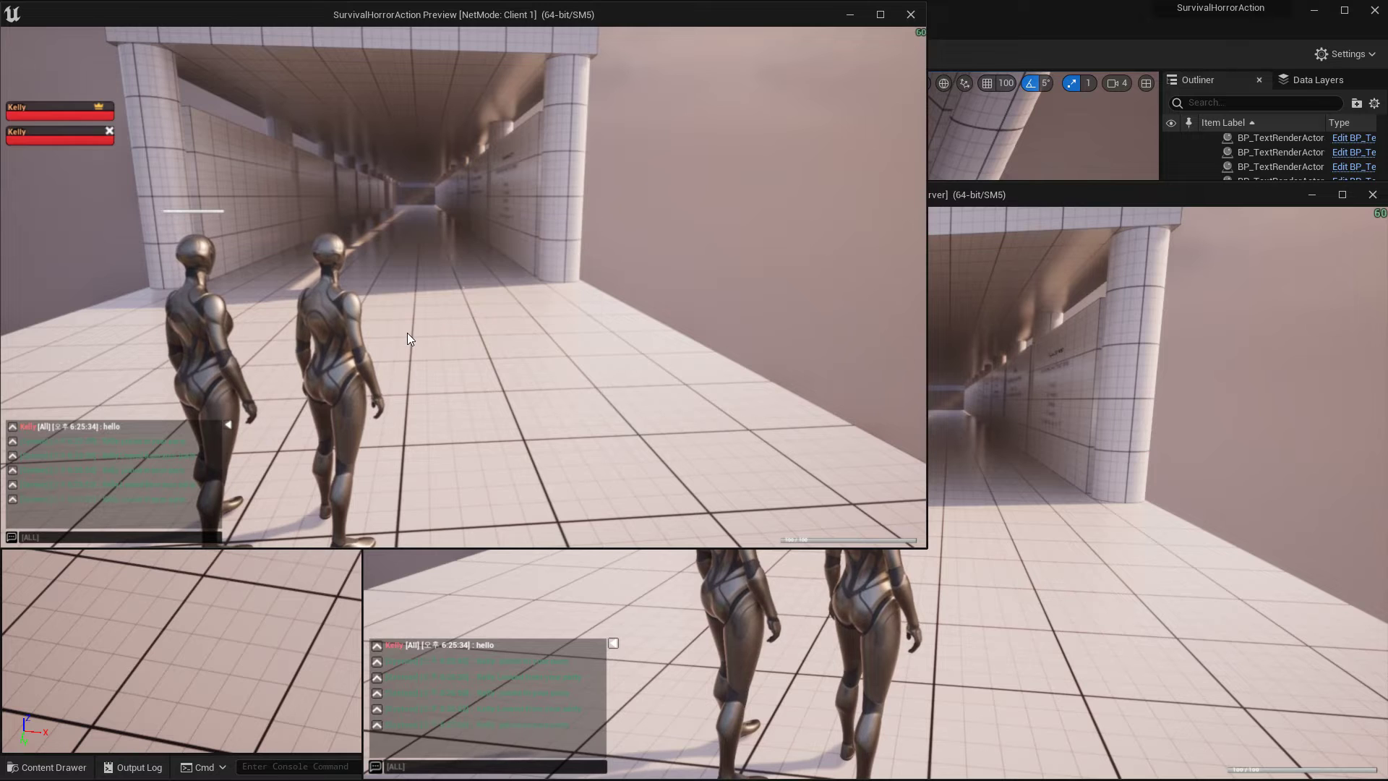
left_click(110, 132)
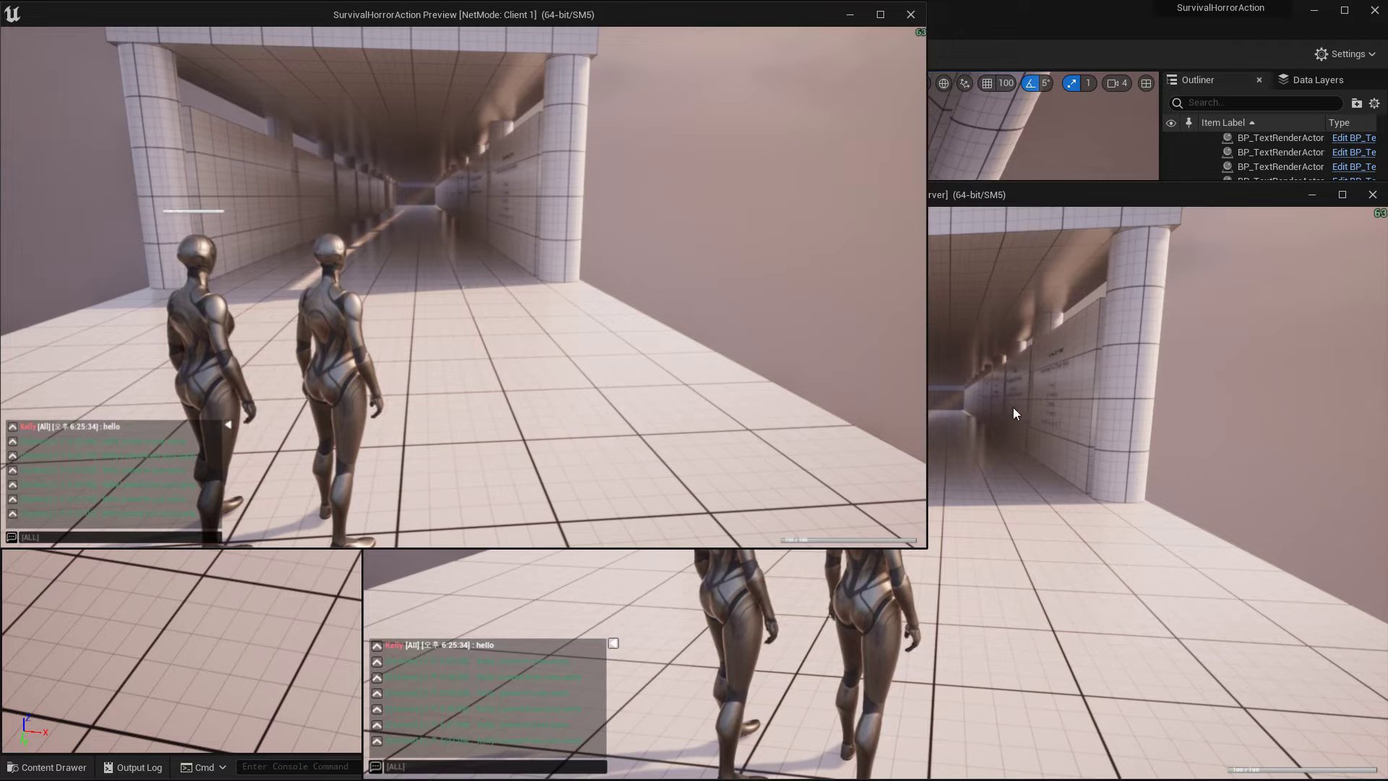
left_click(996, 384)
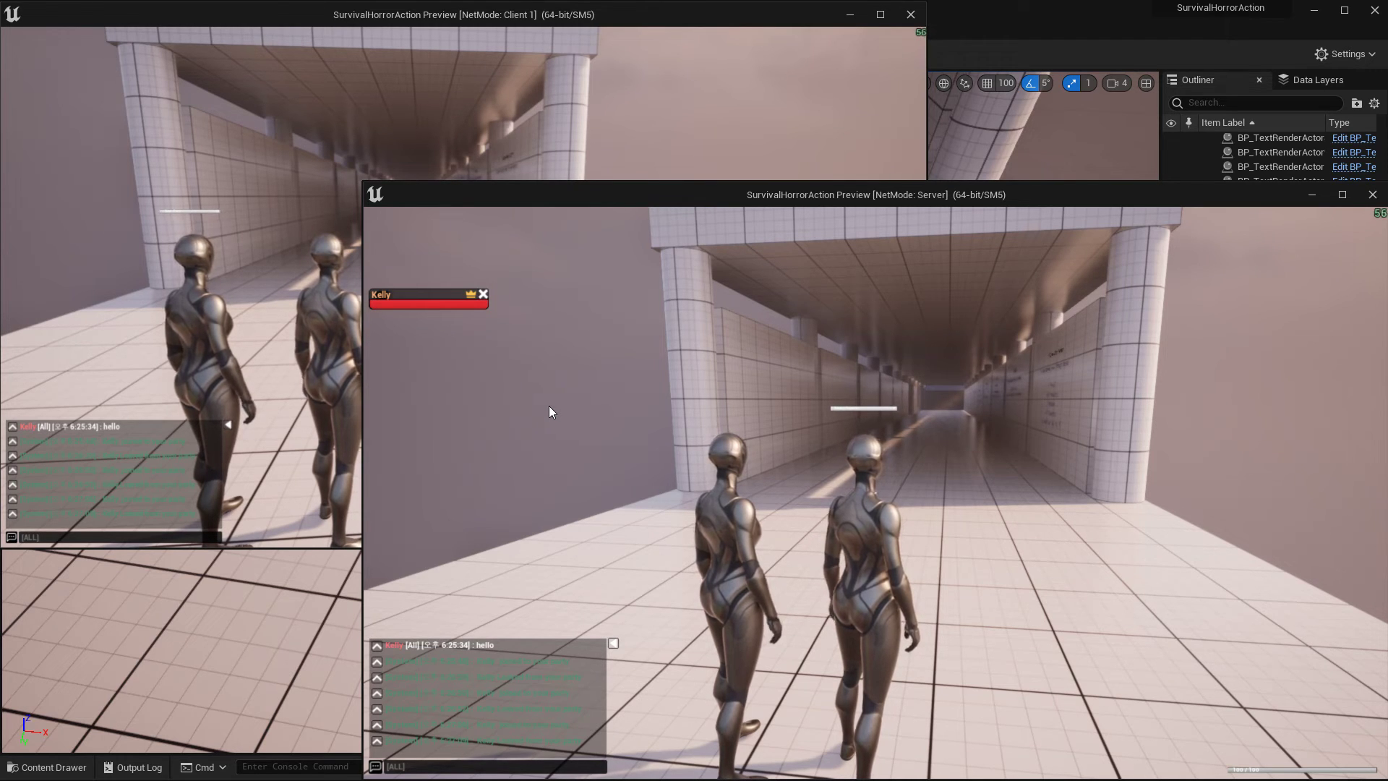
- Attack with the server's character, send "as" to the ALL chat and enter "awd" as an unsent message
left_click(742, 372)
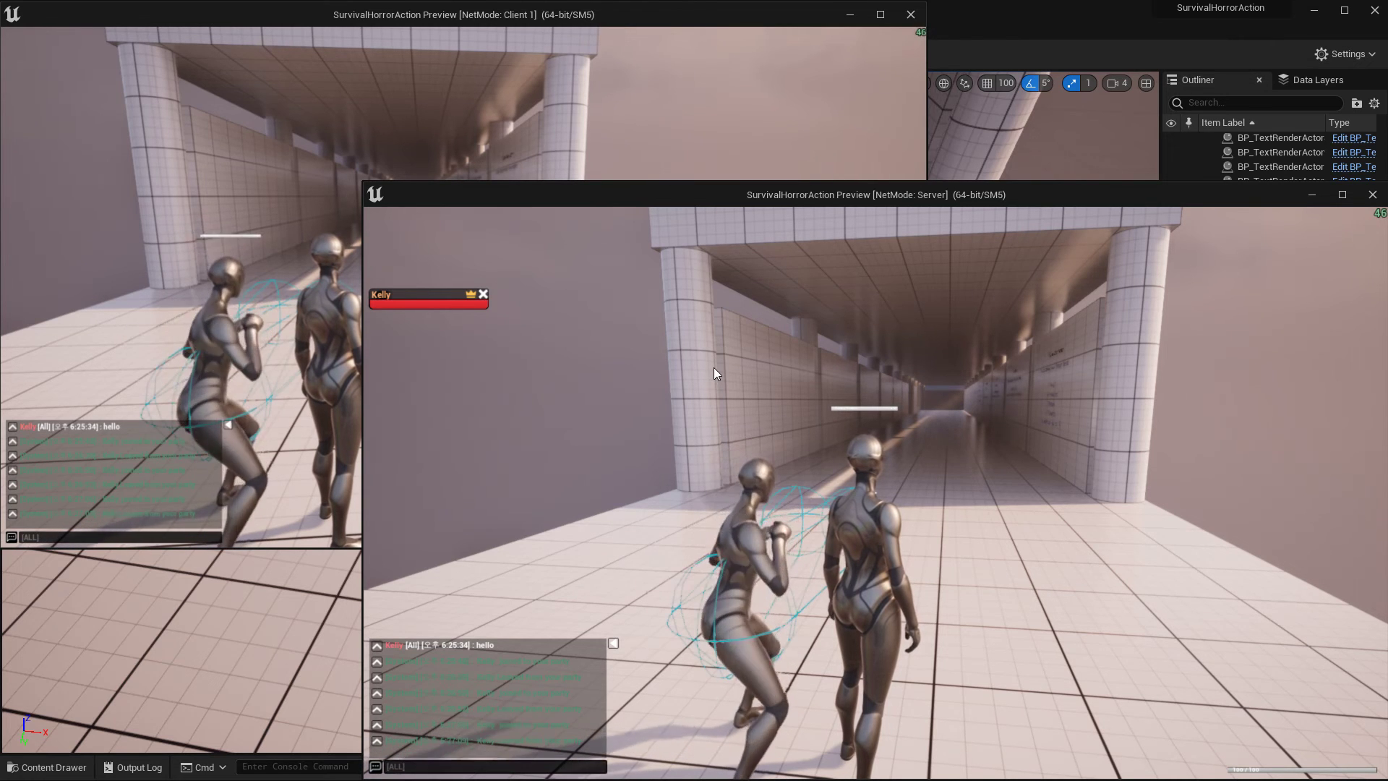
type("as")
key("Return")
type("awd")
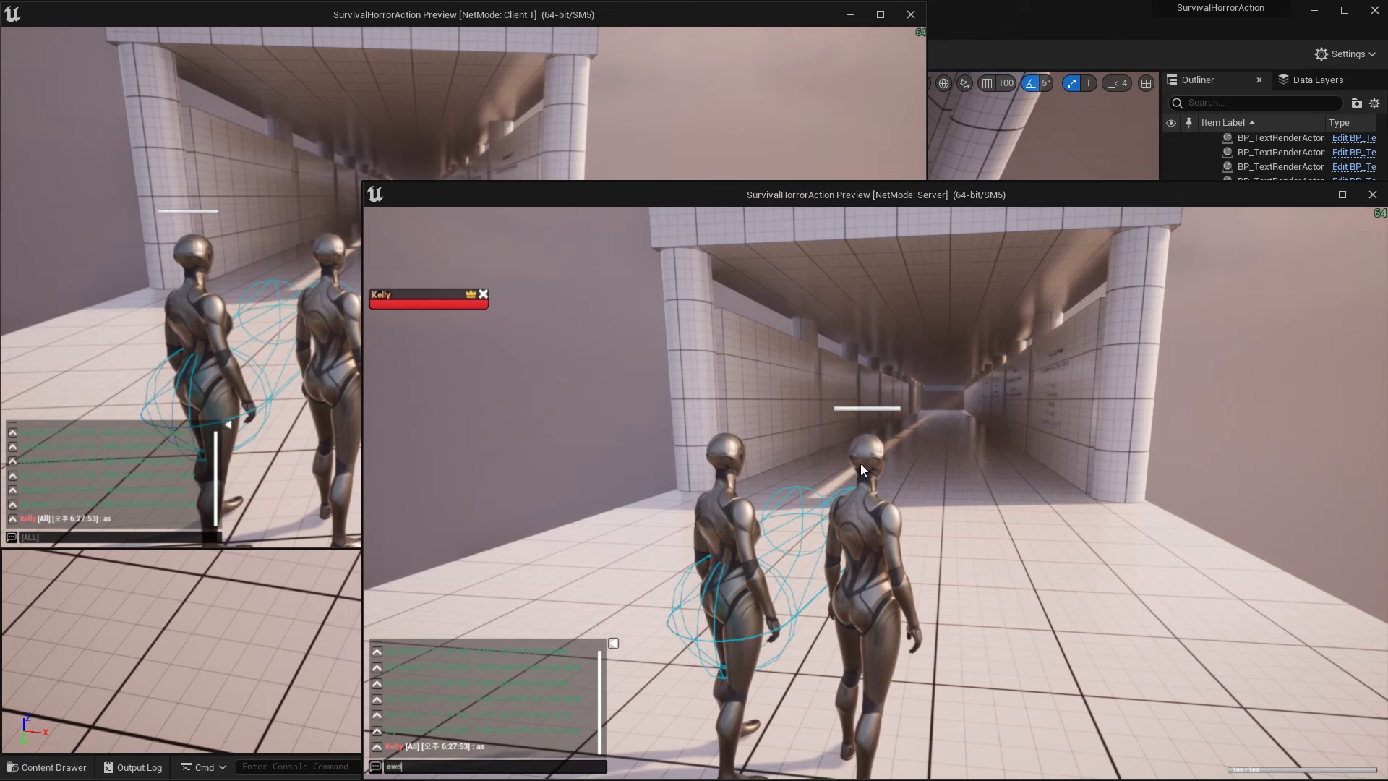
- Reposition the server preview window and test attacking with its character while adding "s" to the unsent chat message
left_click_drag(780, 195, 738, 168)
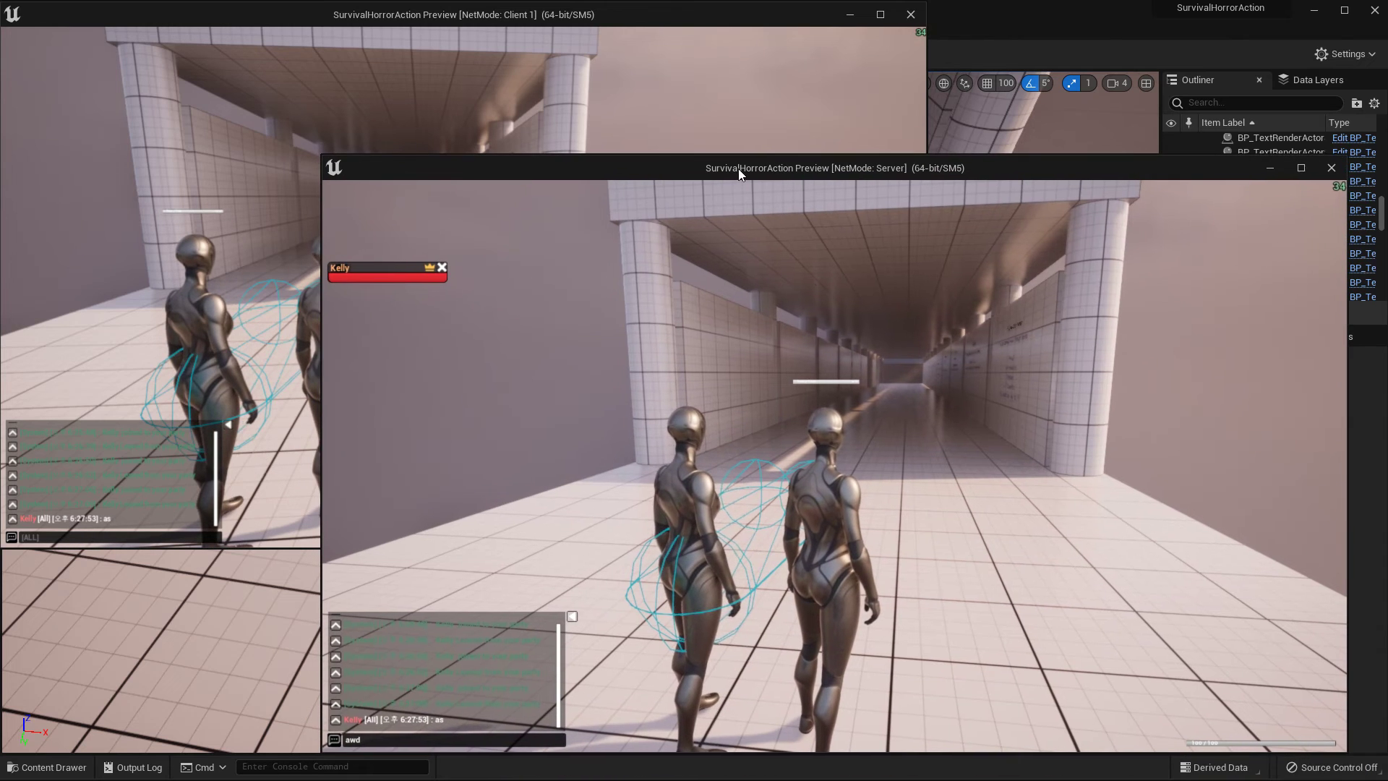
left_click(729, 306)
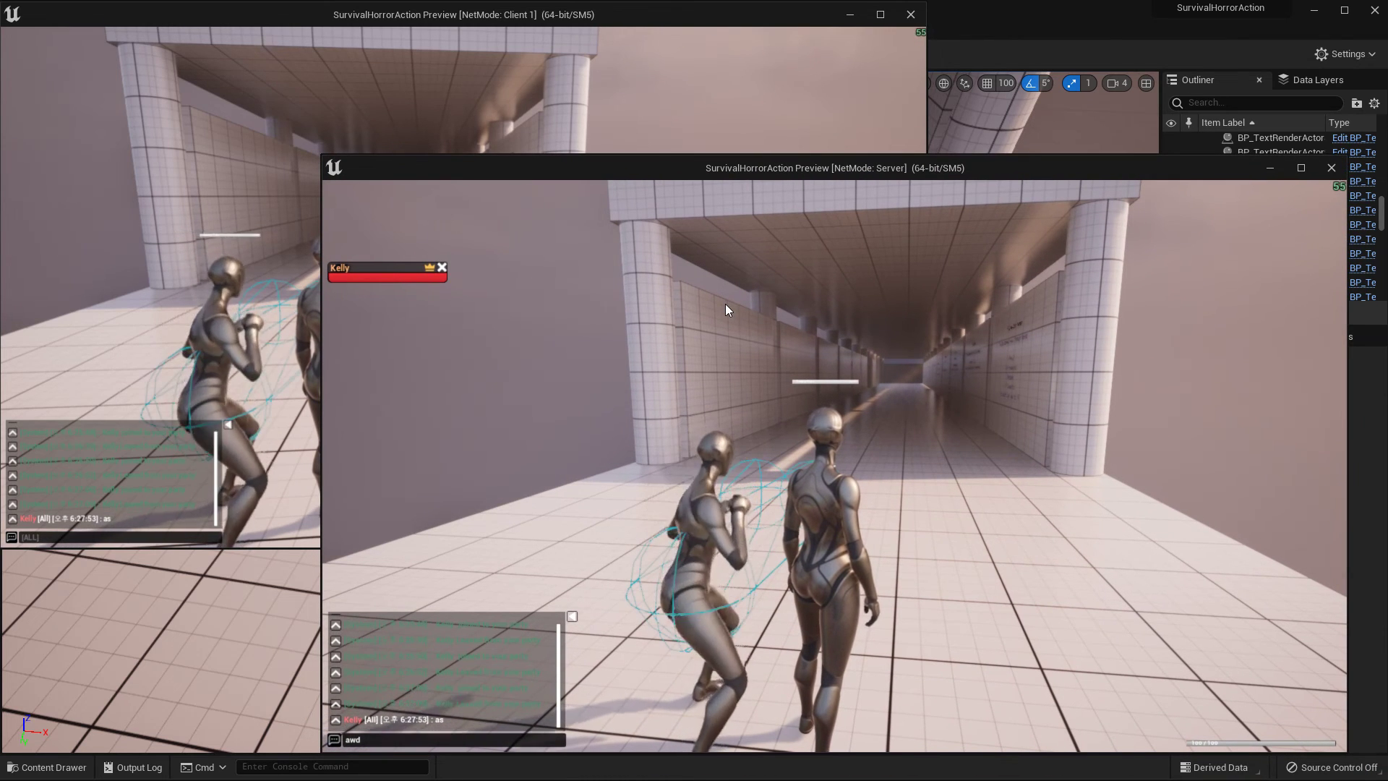
type("s")
left_click(726, 304)
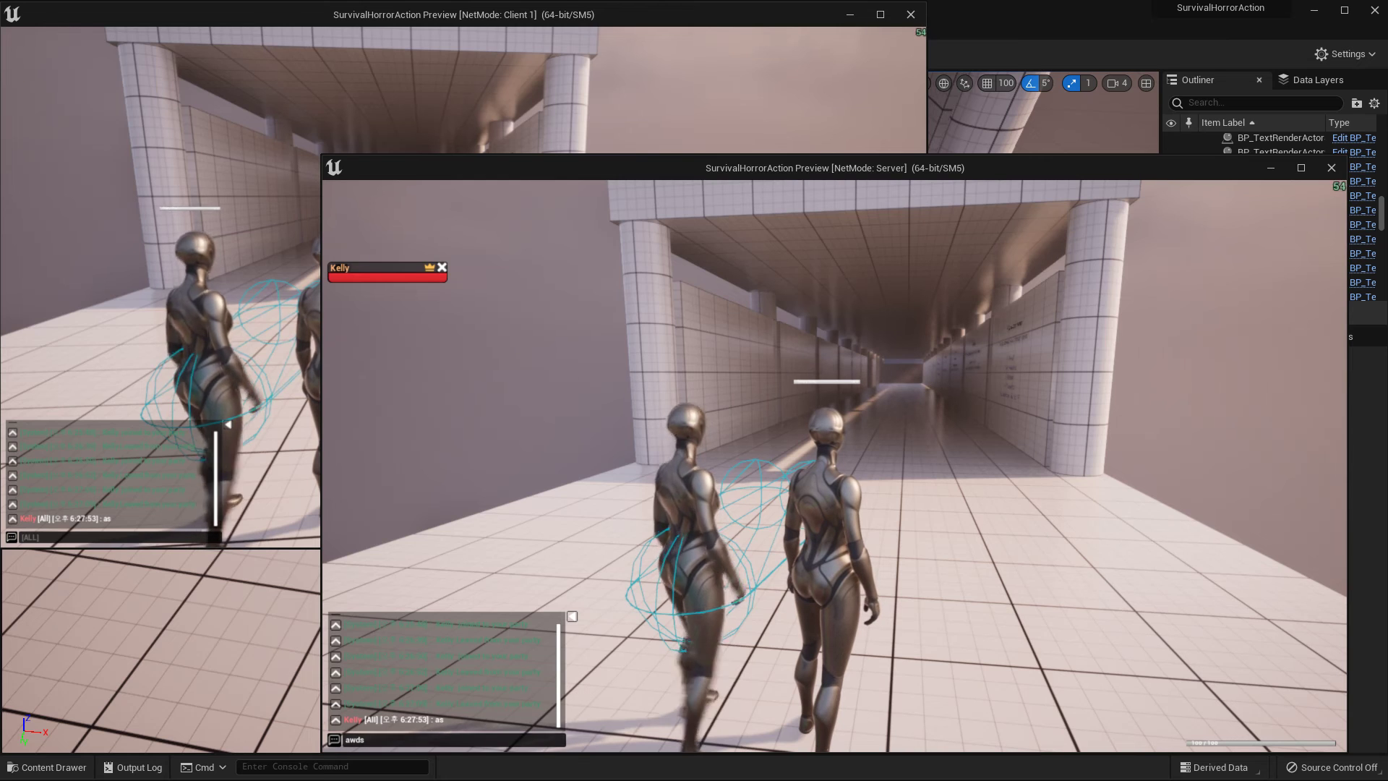
- Walk the server's character across the floor towards the text wall at the tunnel entrance
left_click(68, 212)
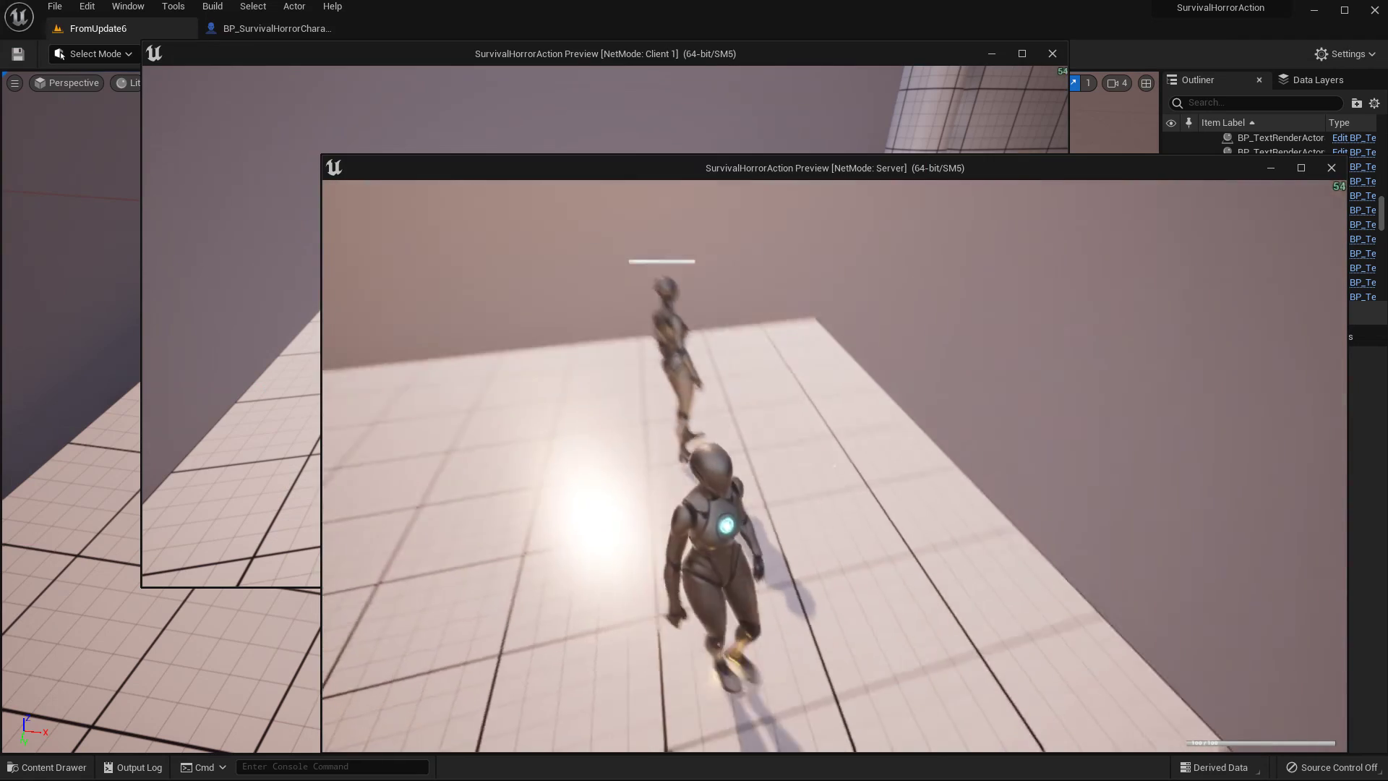
key("w")
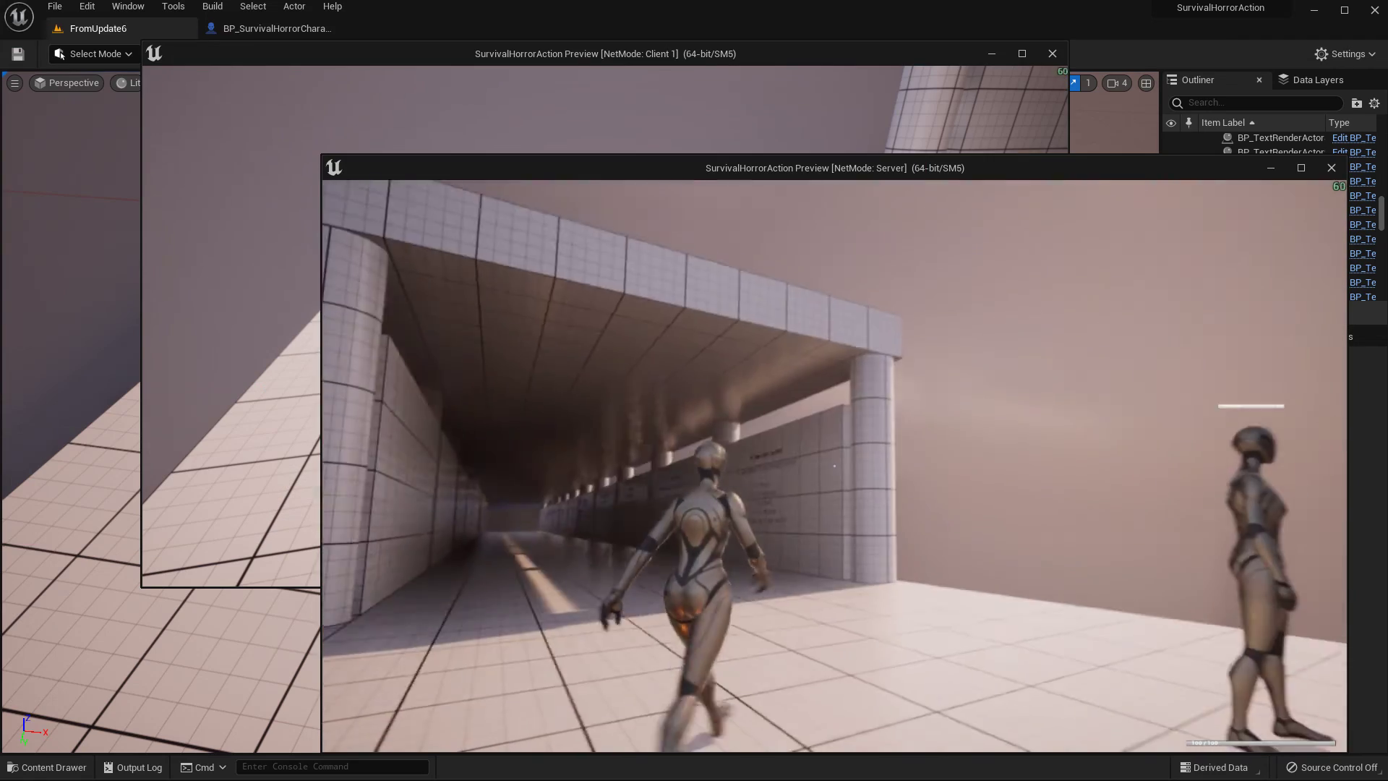
key("w")
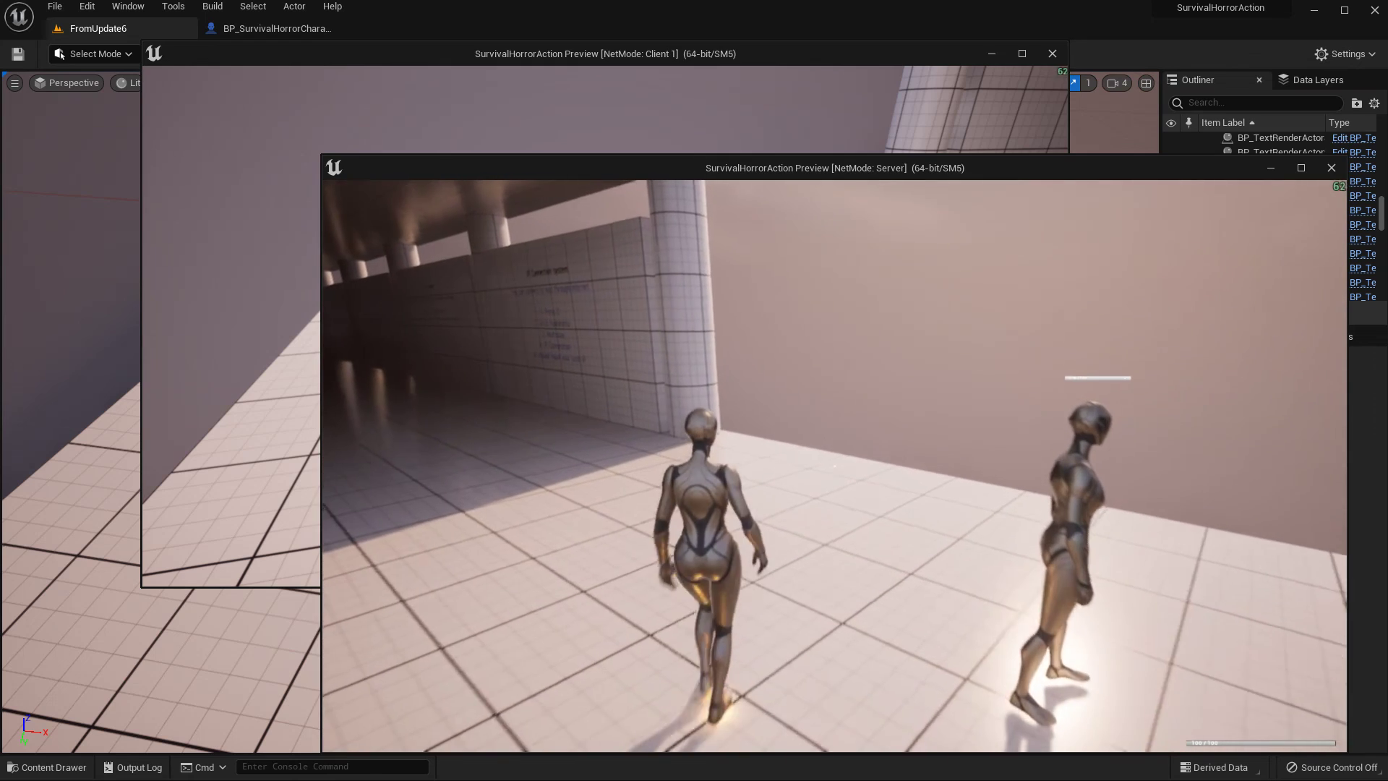